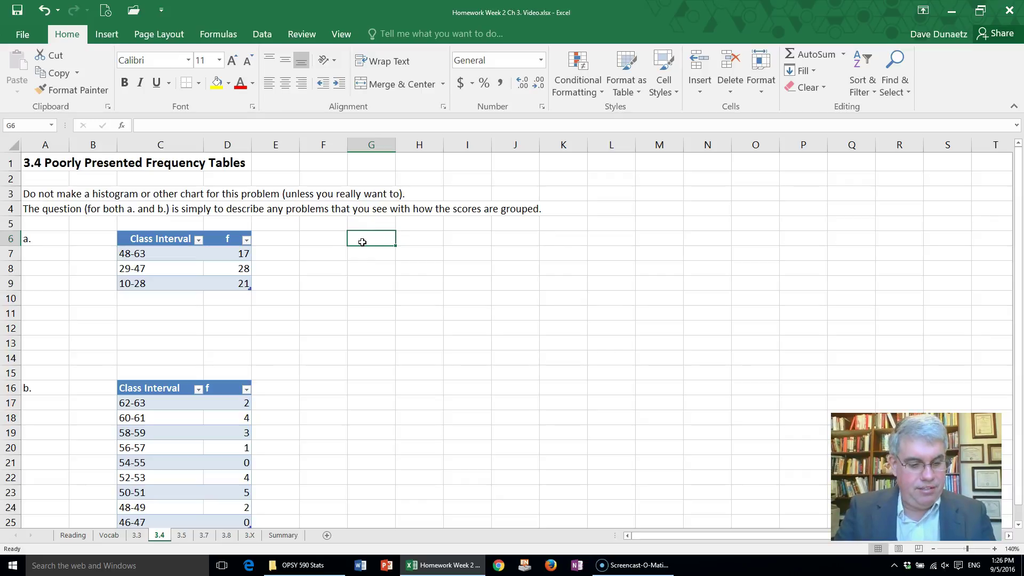
Enter an underlined 'Problems' heading in G6 with '1. Too few bins.' in G7 below it.
key(ctrl+u)
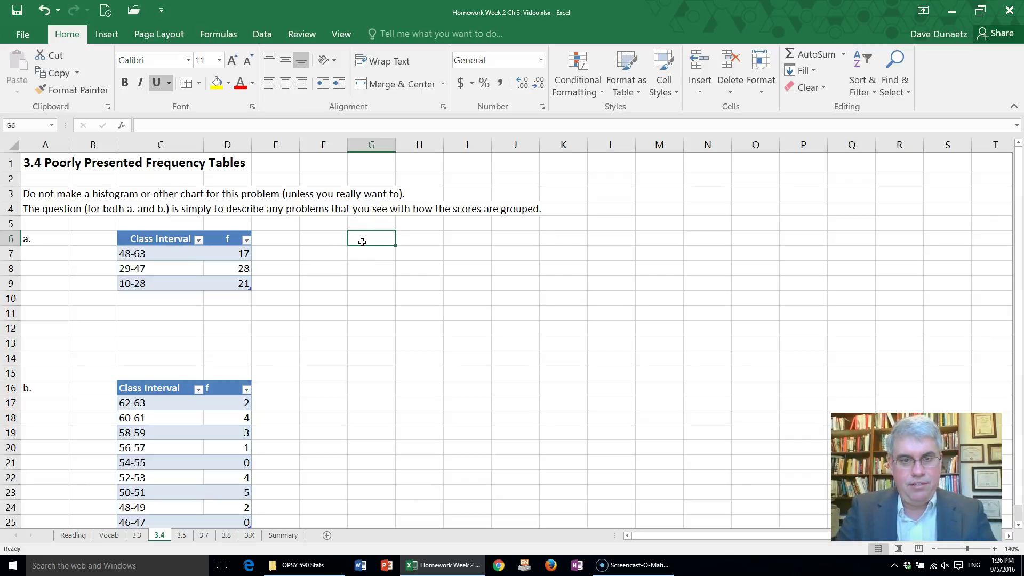
text(Problems)
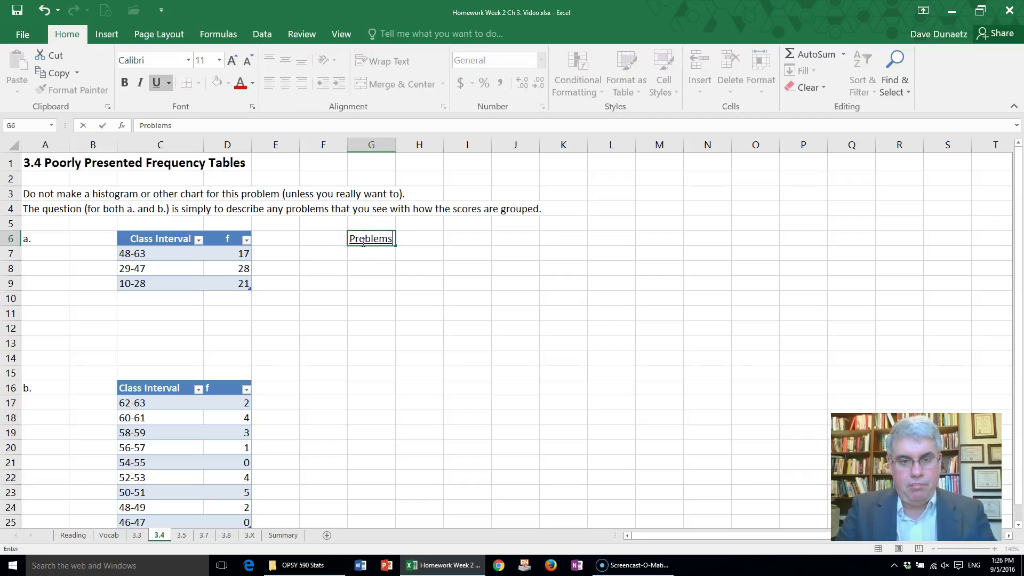
key(Return)
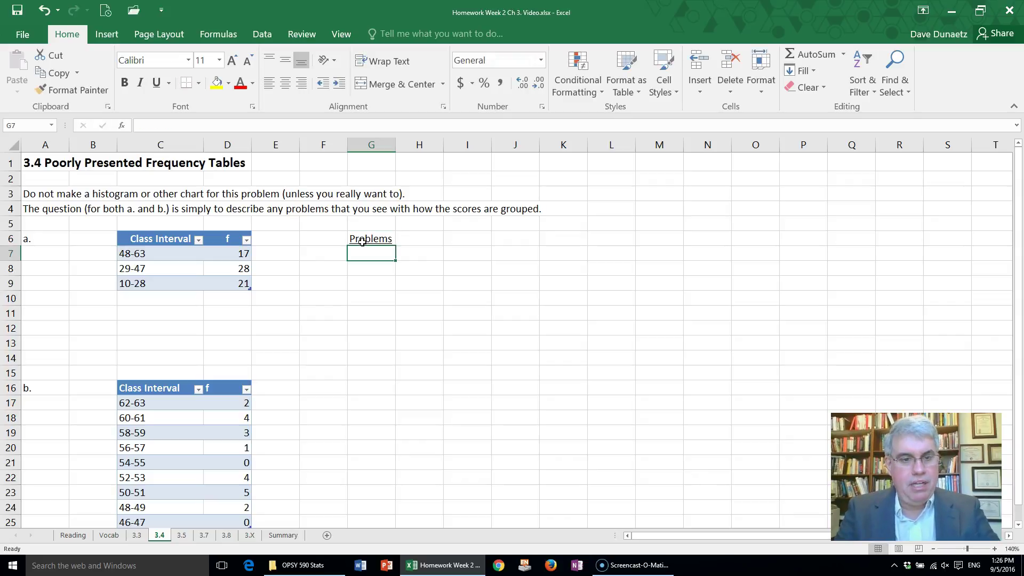
text(1.)
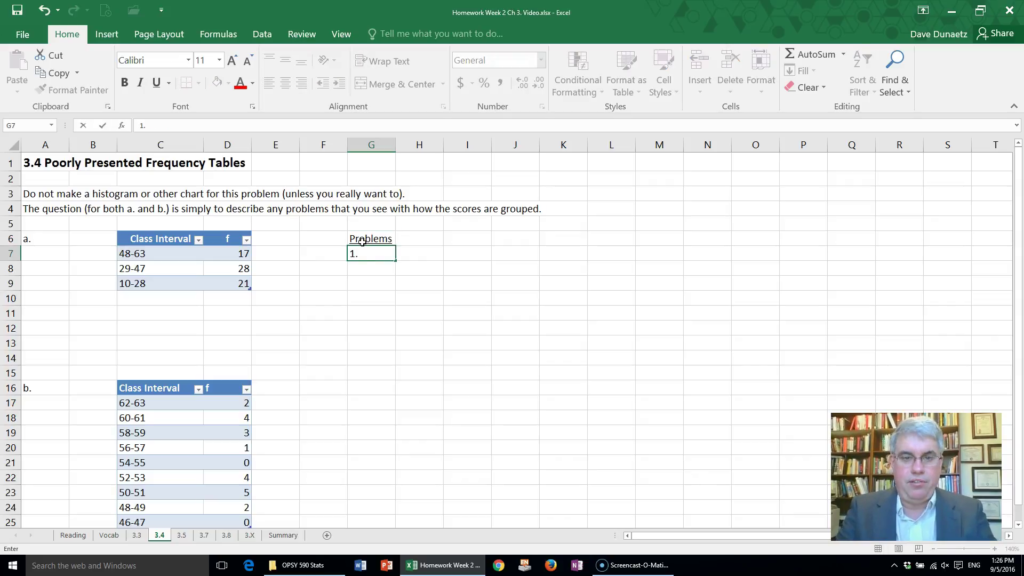
text( Too few )
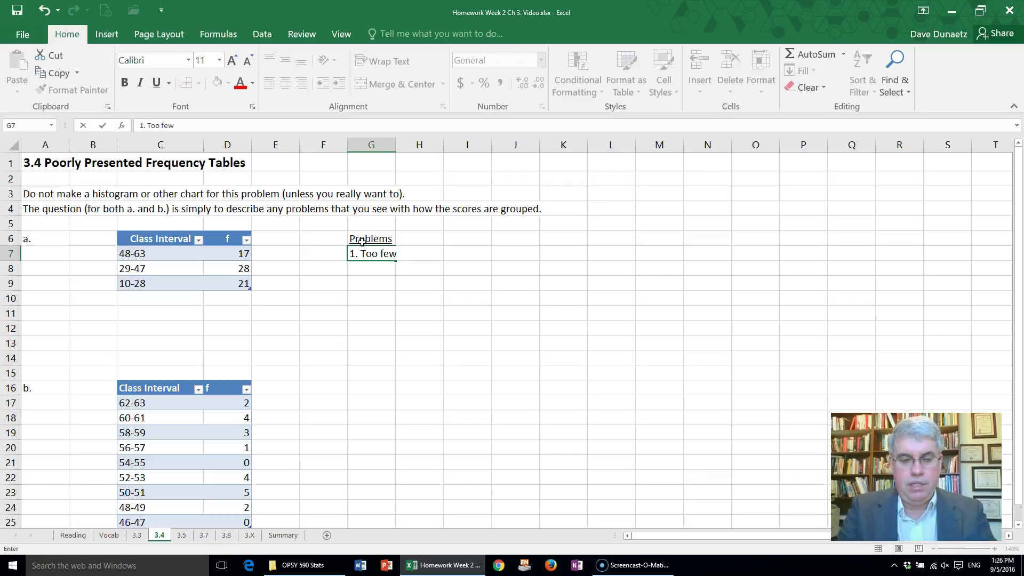
text(bins.)
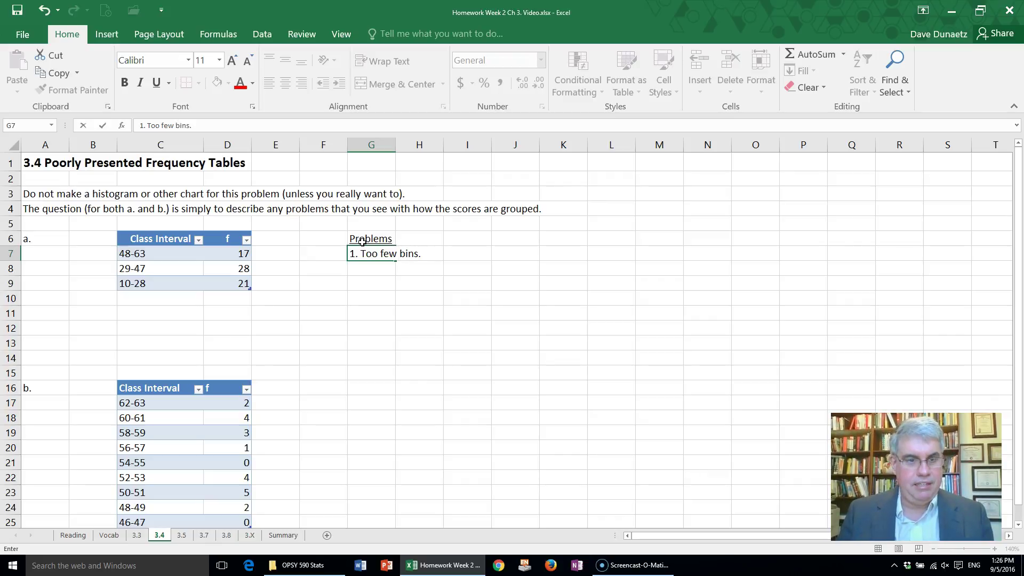
key(Return)
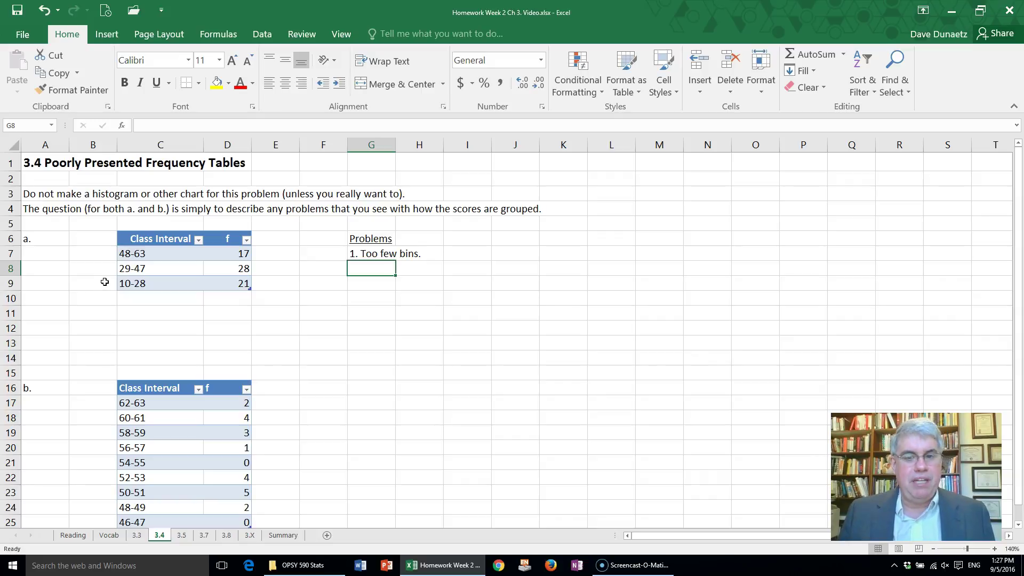
Enter '2. Bins are not the same width.' in G8, correcting typos along the way.
text(2)
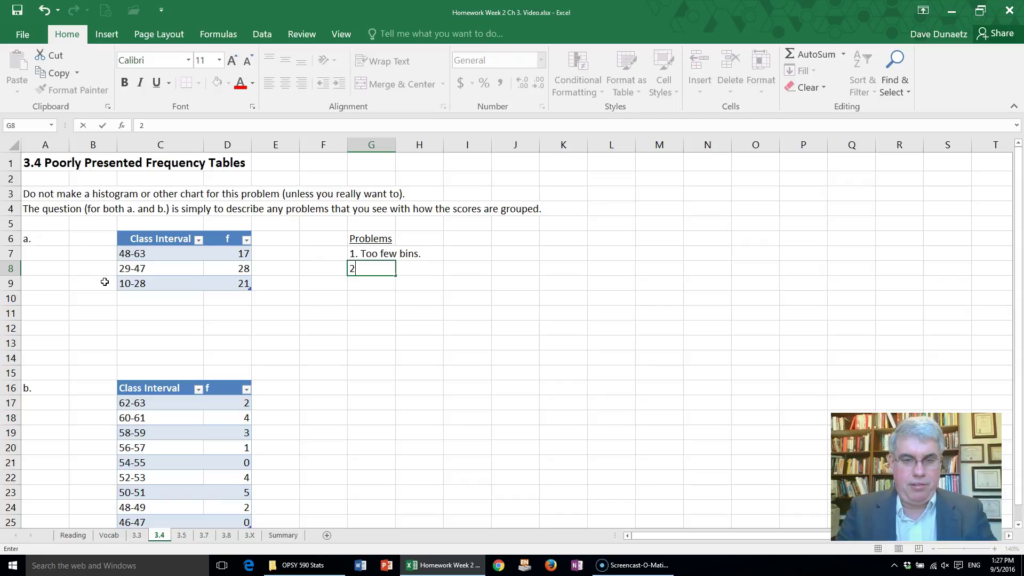
text(. Bis)
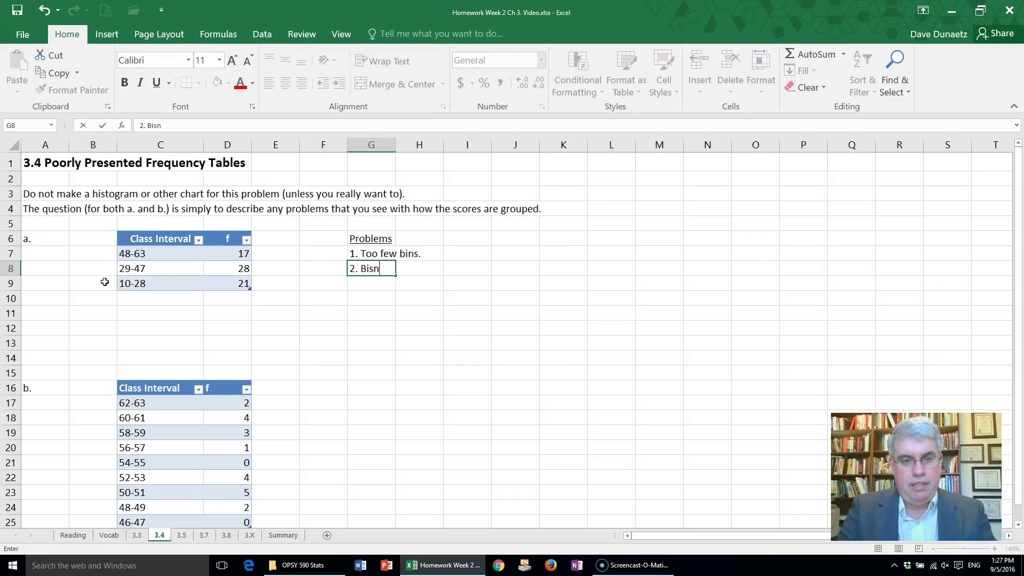
key(BackSpace)
text(ns are not the same width)
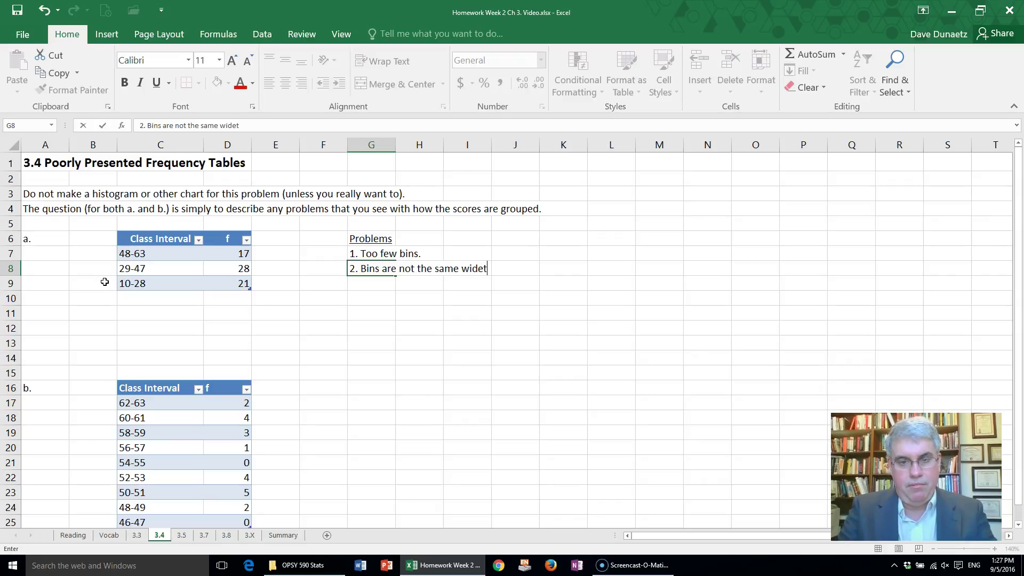
key(BackSpace)
key(BackSpace)
text(th)
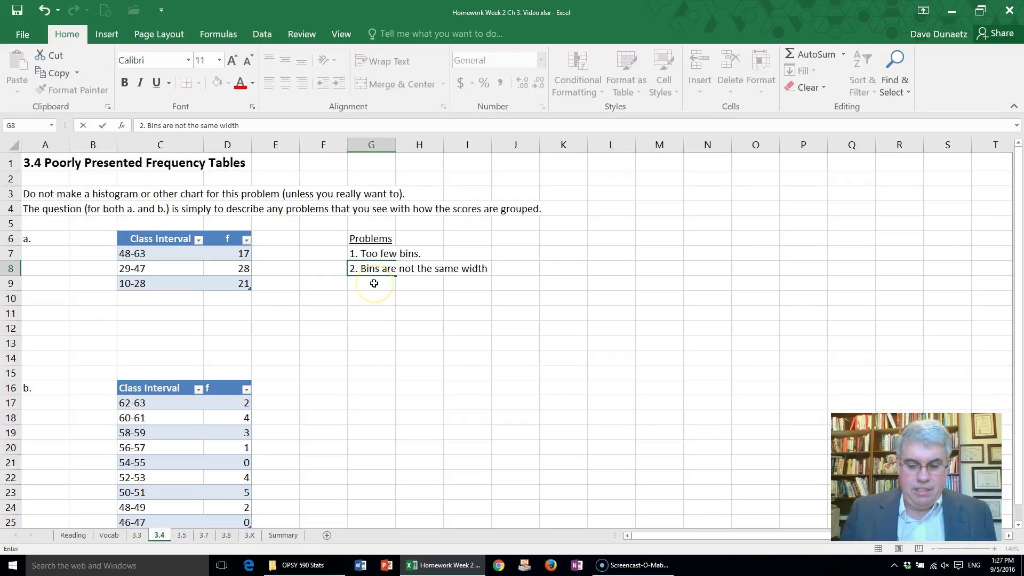
text(.)
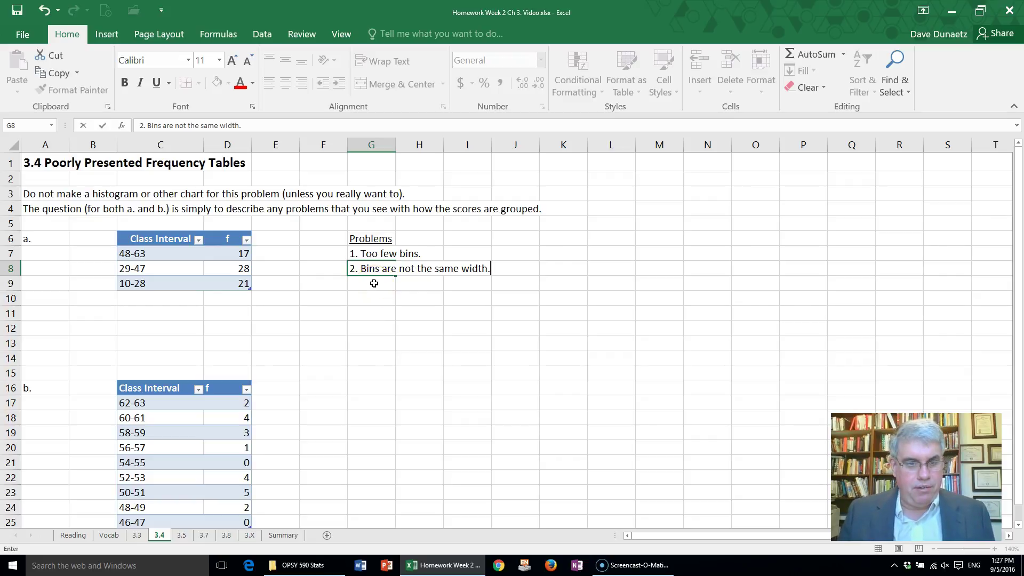
click(374, 283)
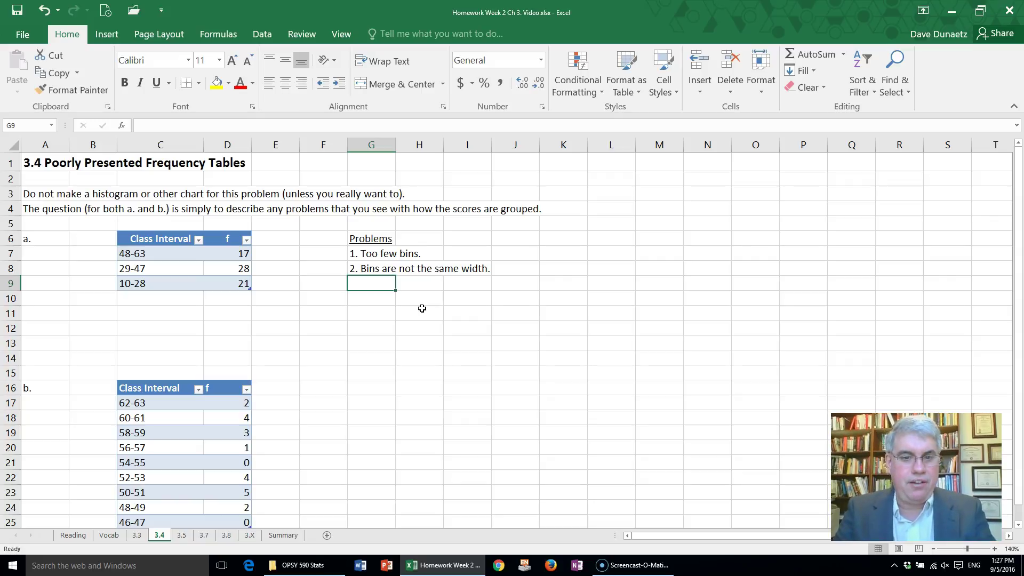
Enter '3. Not grouped in logical groupings' in G9 as table a's third problem.
text(3)
text(. Not)
text( grouped in)
text( easy)
key(BackSpace)
key(BackSpace)
key(BackSpace)
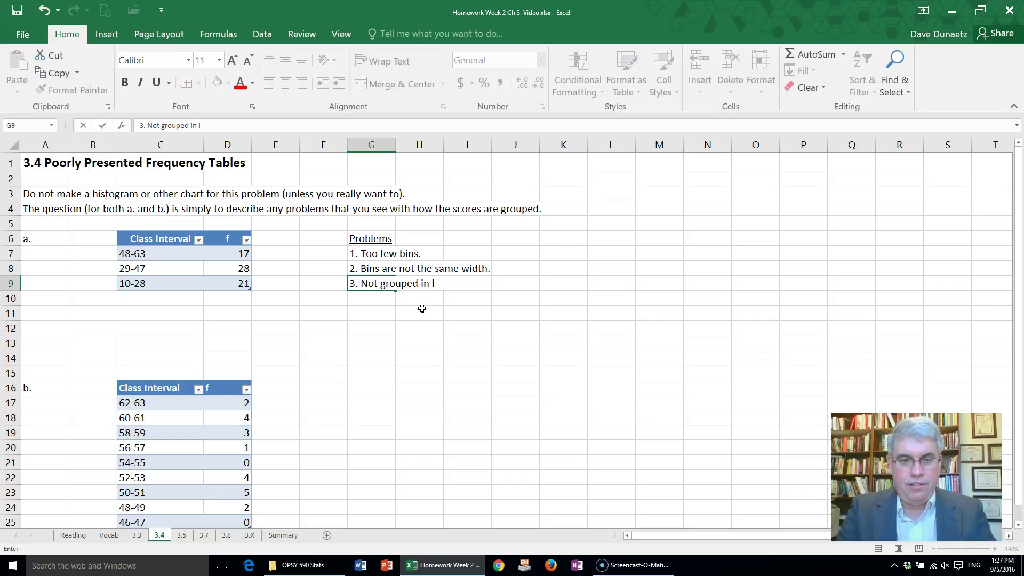
text(ogical)
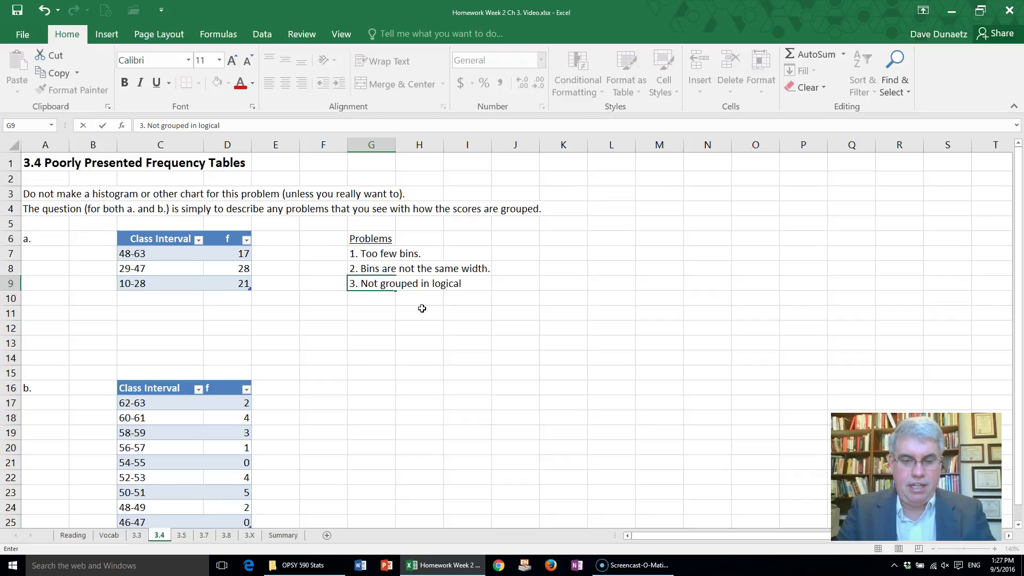
text( groupings)
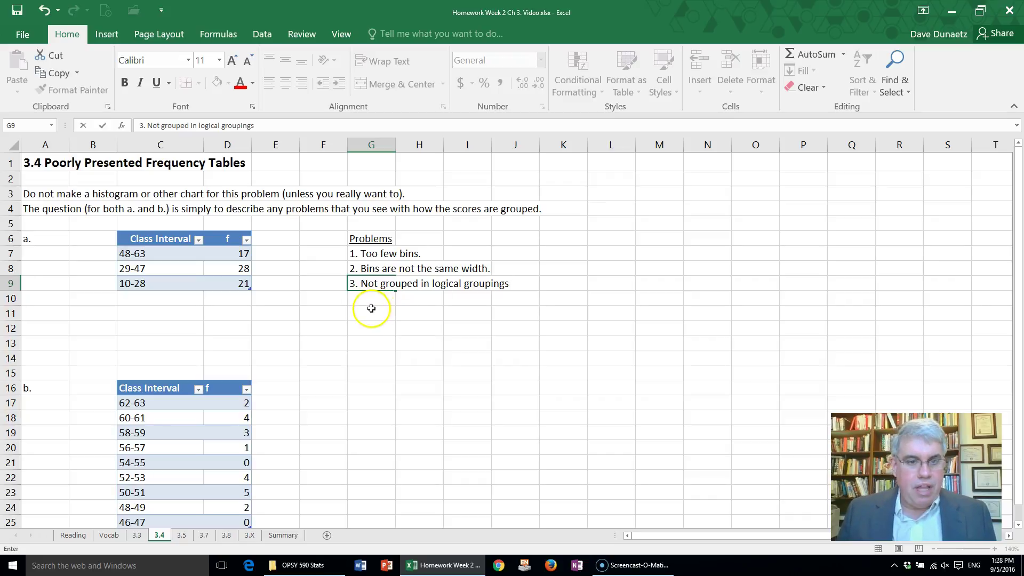
click(373, 308)
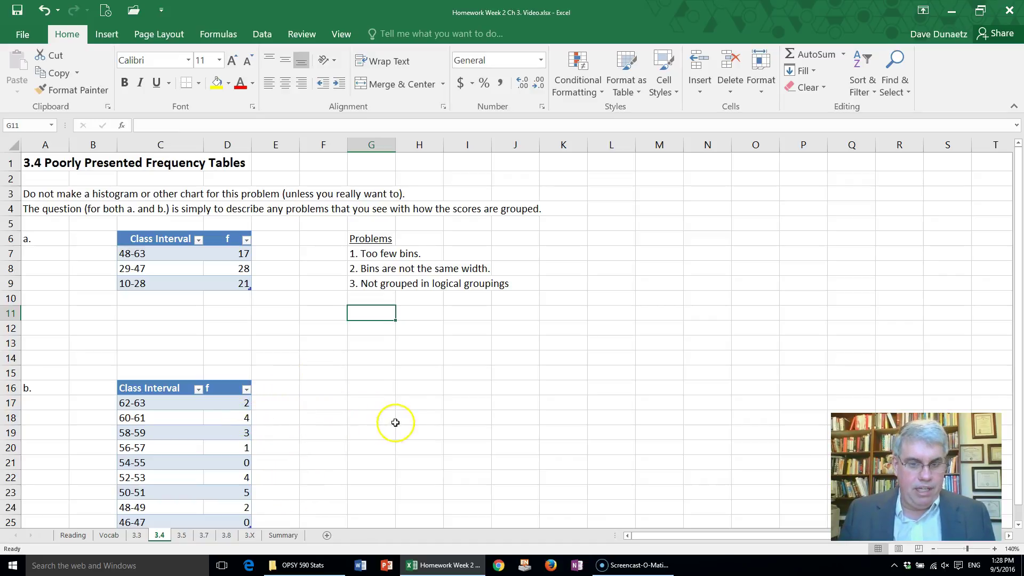
Put an underlined 'Problems' heading in G16 beside table b.
click(369, 391)
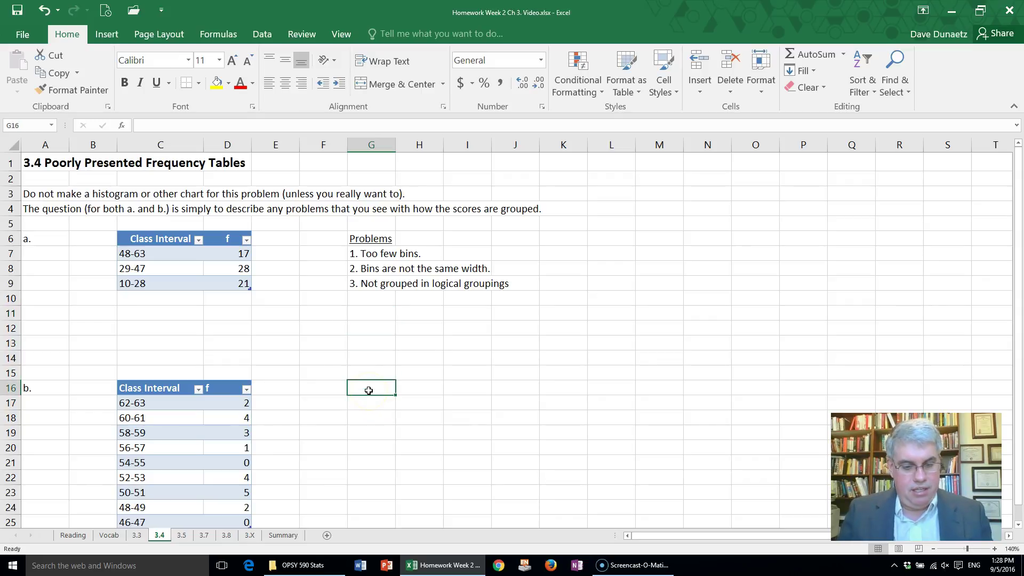
key(ctrl+u)
text(P)
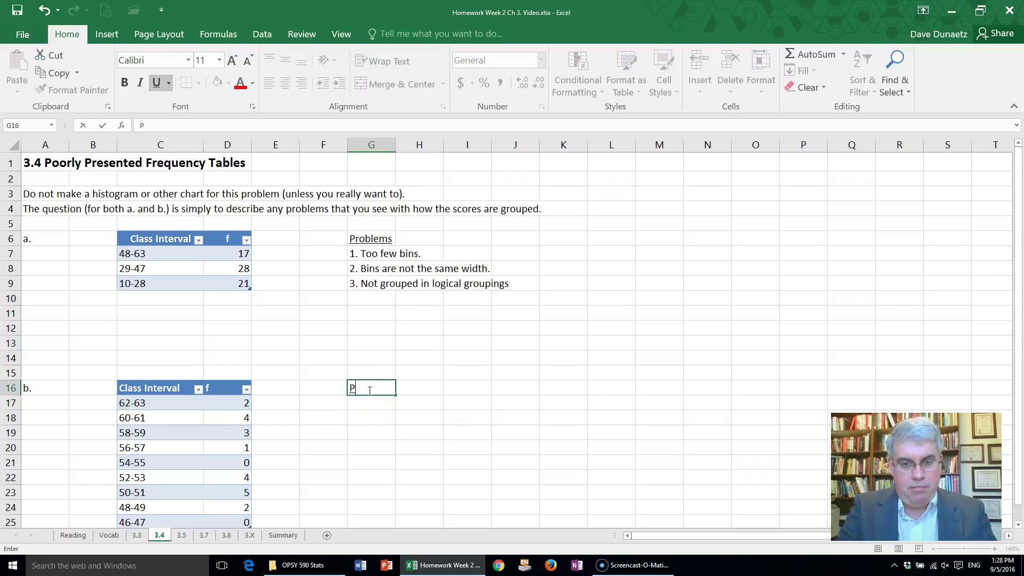
text(roblems)
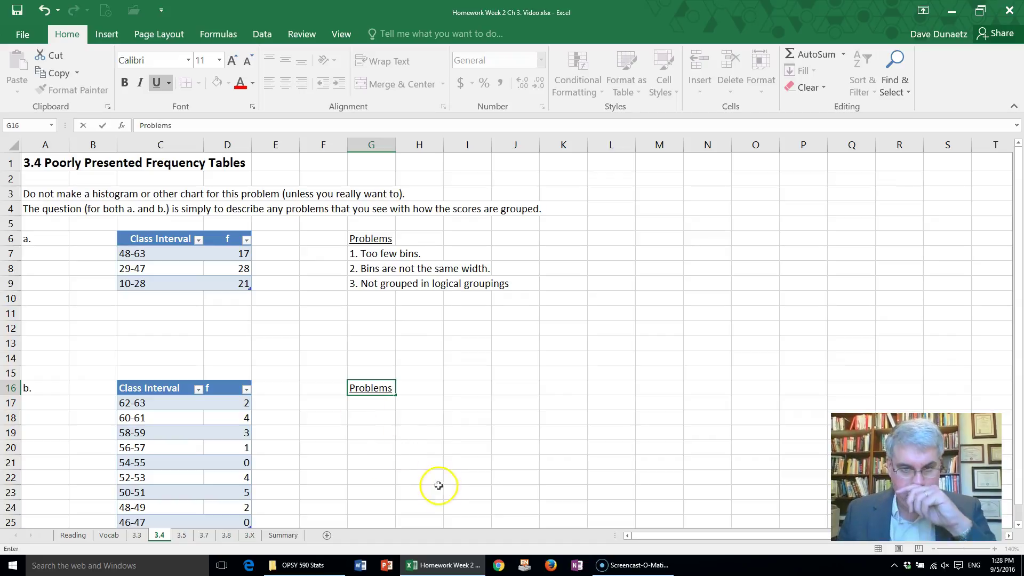
click(364, 405)
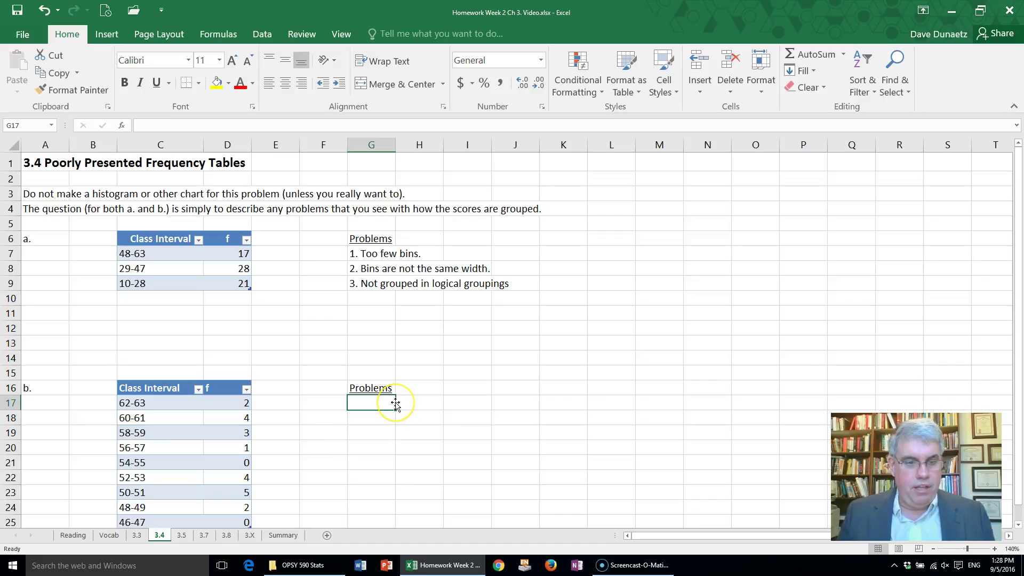
List '1. Too many bins' in G17 and begin '2. Groupings by 5 or 10 would be more convenient' in G18.
text(1. T)
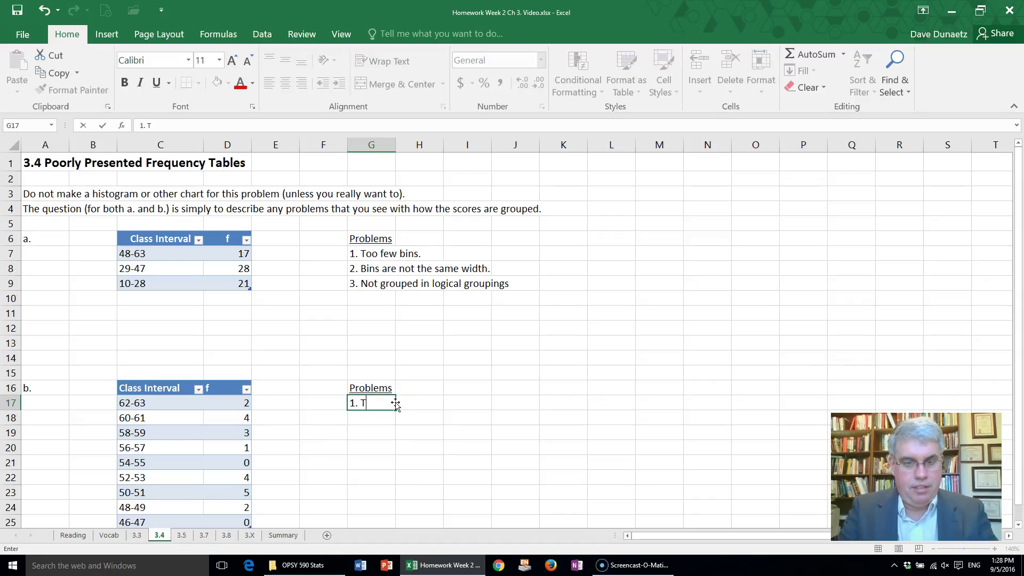
text(oo many bins.)
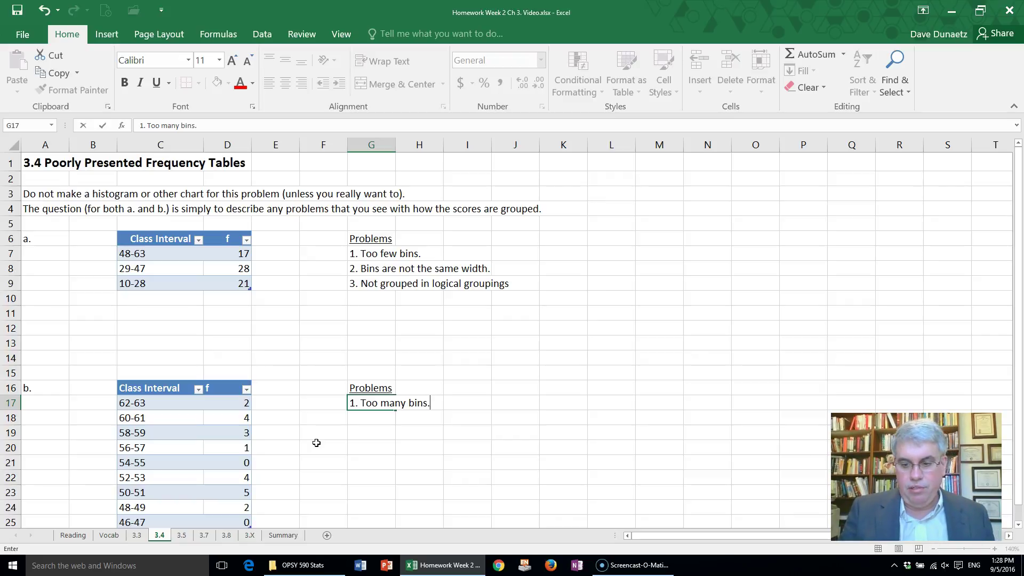
key(Return)
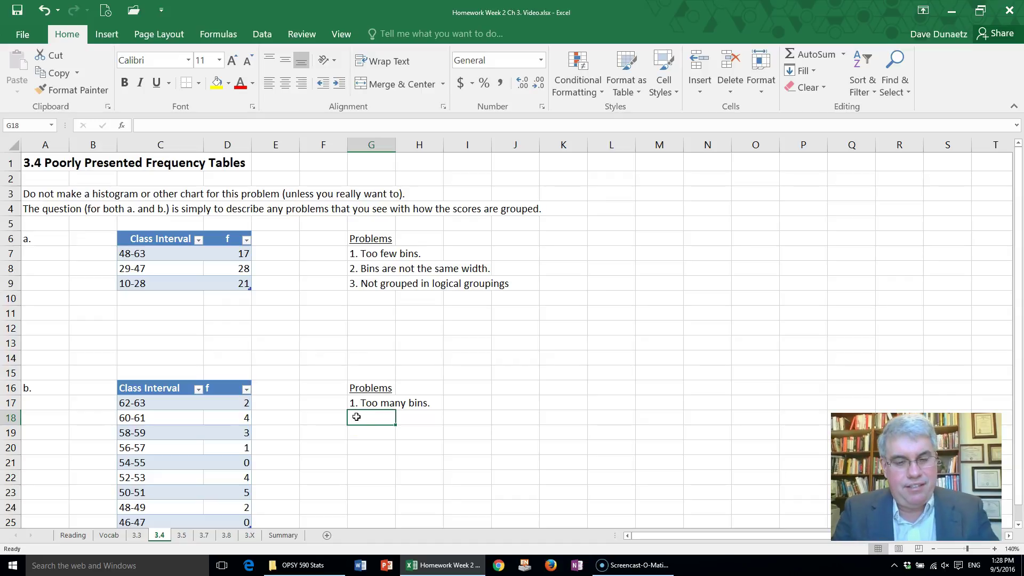
text(2. Gro)
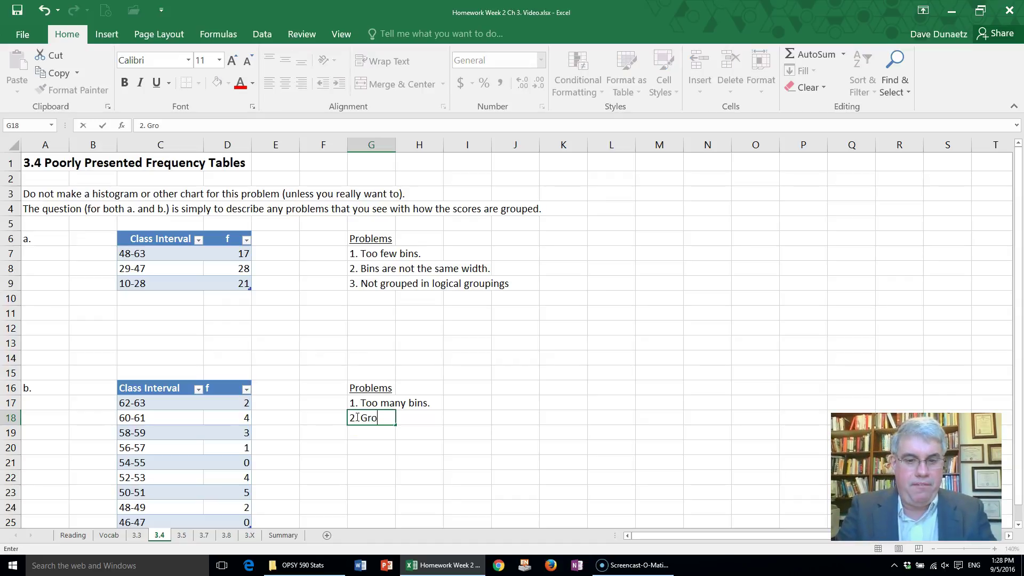
text(upings by )
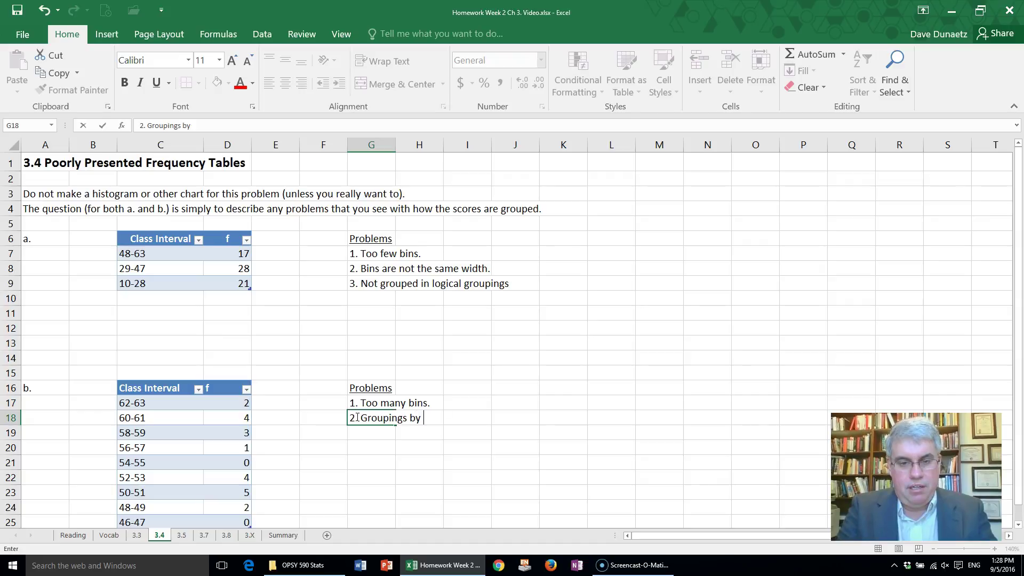
text(5 or 10 would c)
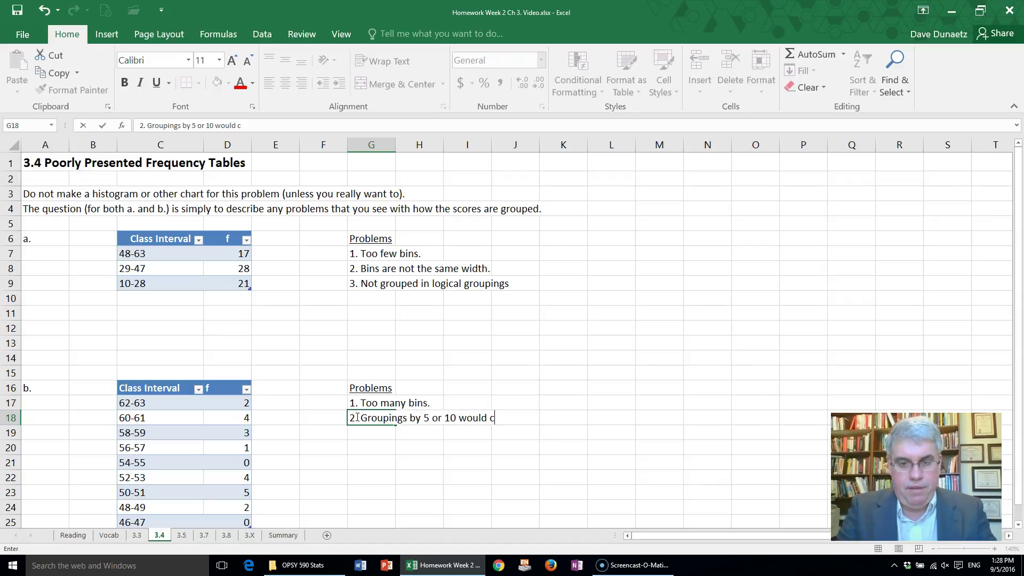
key(BackSpace)
text(be more )
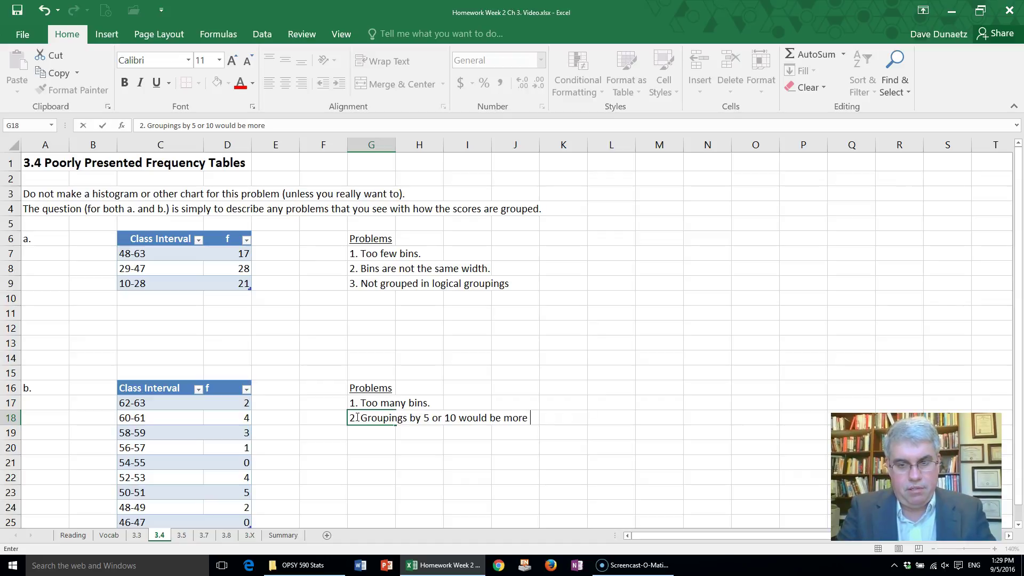
text(convenient)
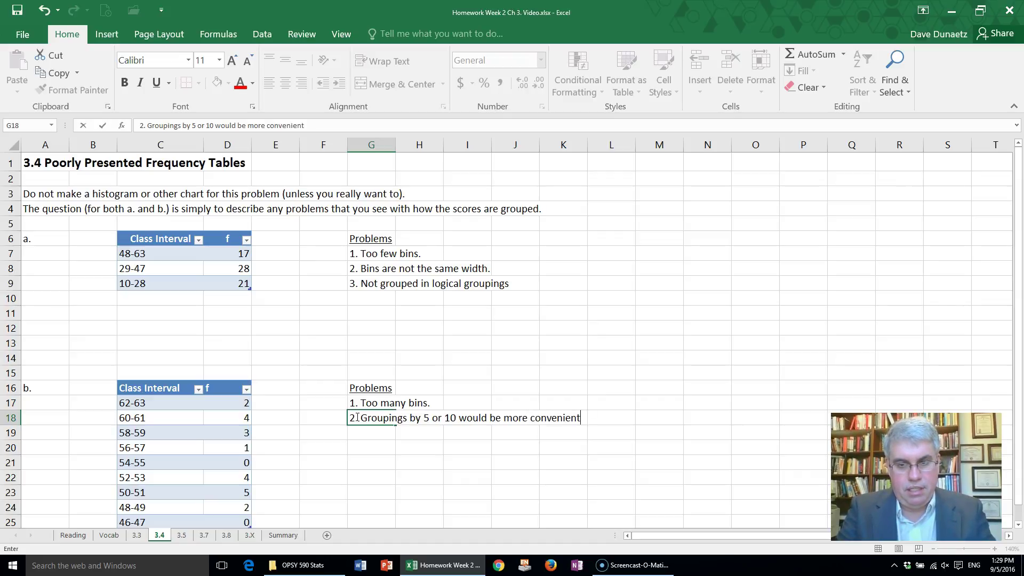